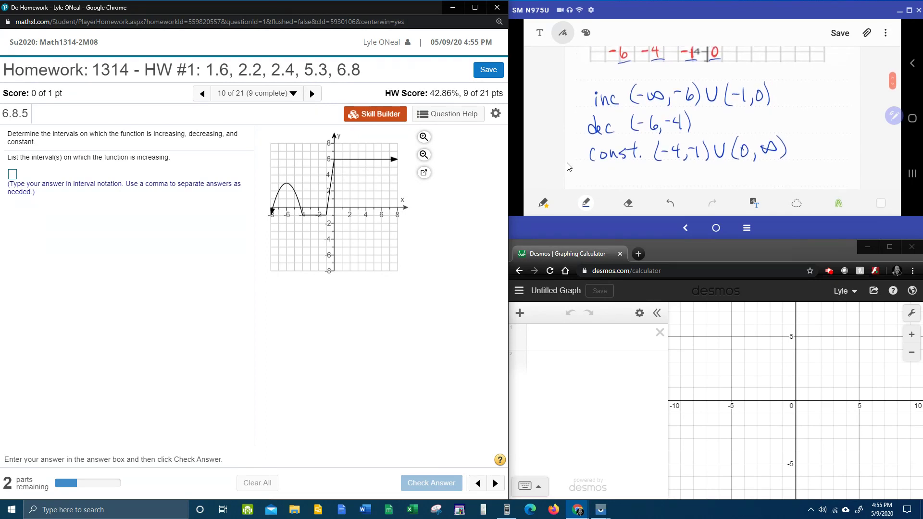
Enter (−∞,−6)∪(−1,0) as the increasing interval and check it as correct.
click(13, 175)
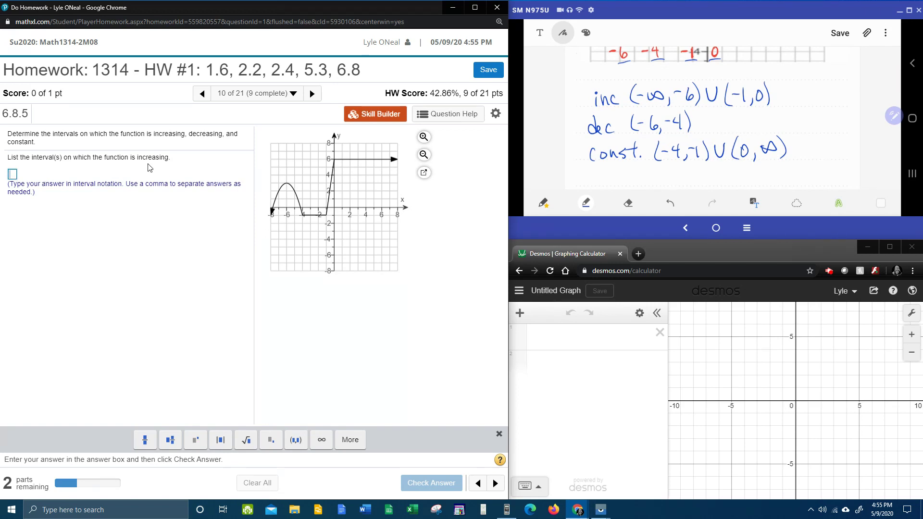
text(()
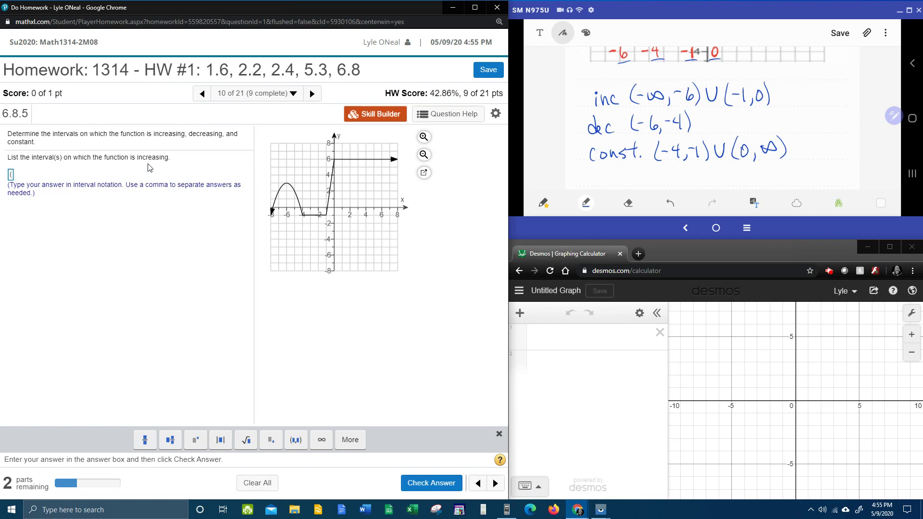
text(-)
click(322, 447)
text(,)
text(-6)
text())
click(350, 440)
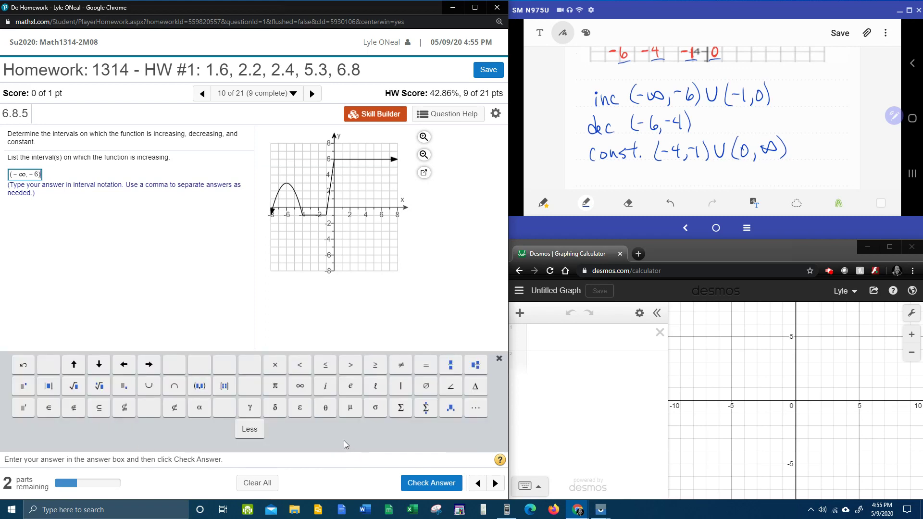
click(152, 387)
click(249, 429)
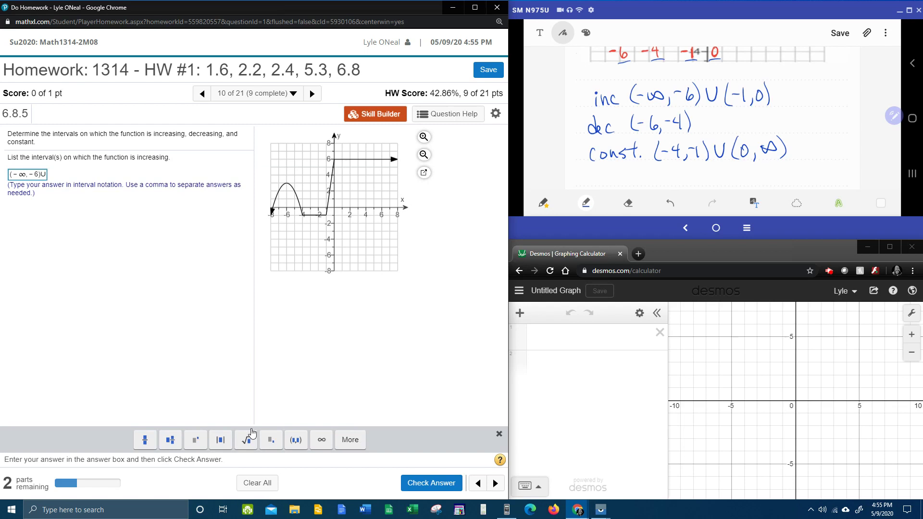
text(()
text(-1)
text(,)
text(0)
text())
click(421, 484)
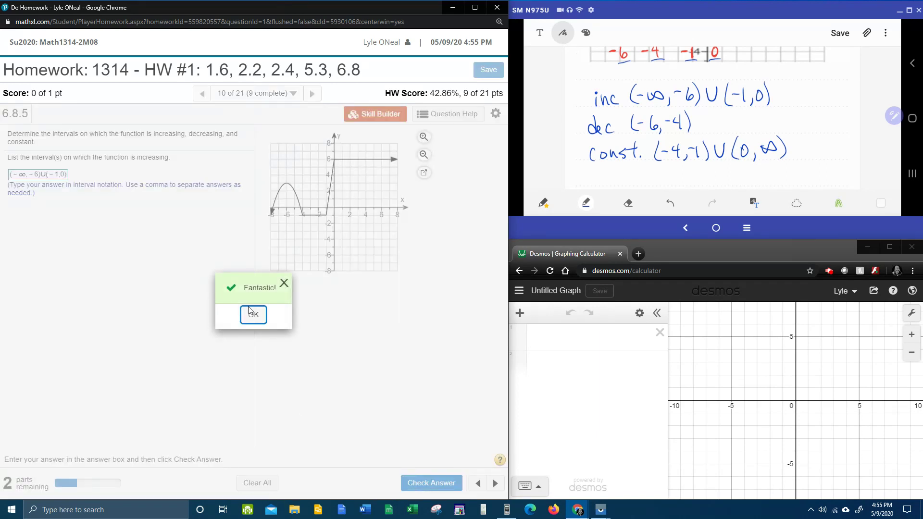
click(251, 313)
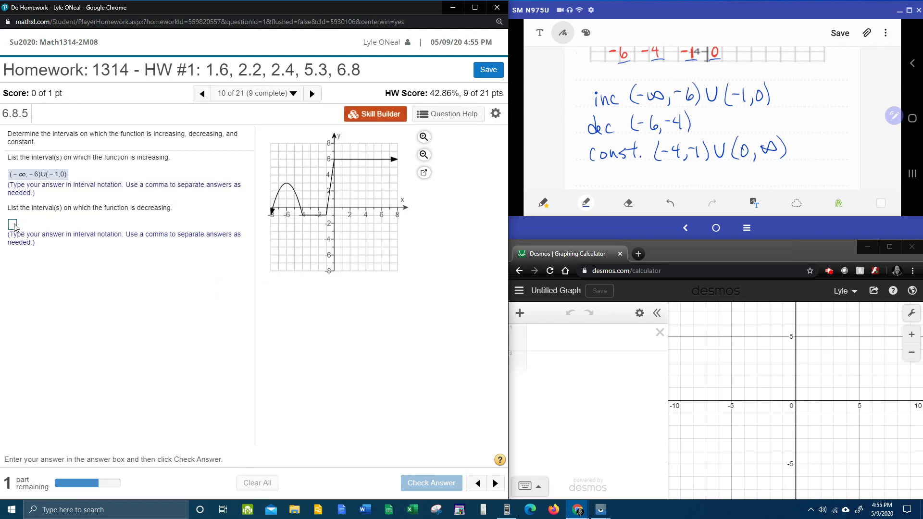
Enter (−6,−4) as the decreasing interval and check it as correct.
click(14, 225)
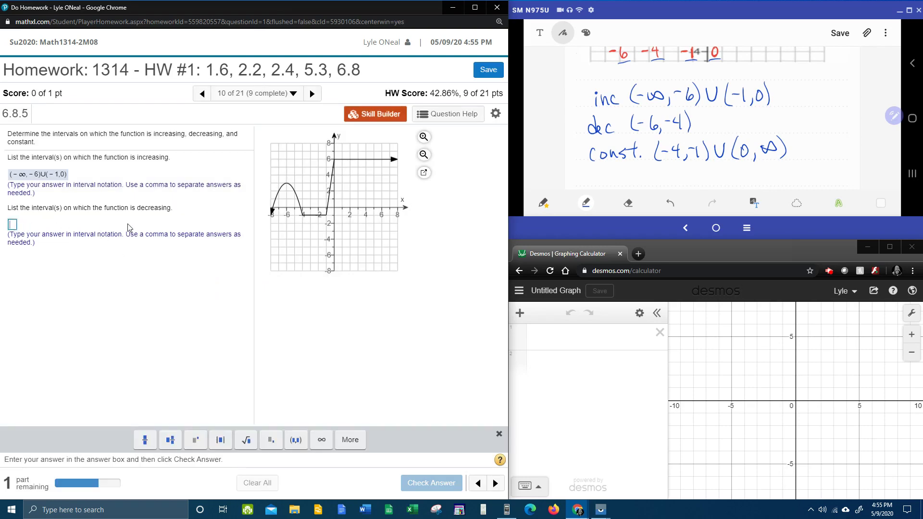
text(()
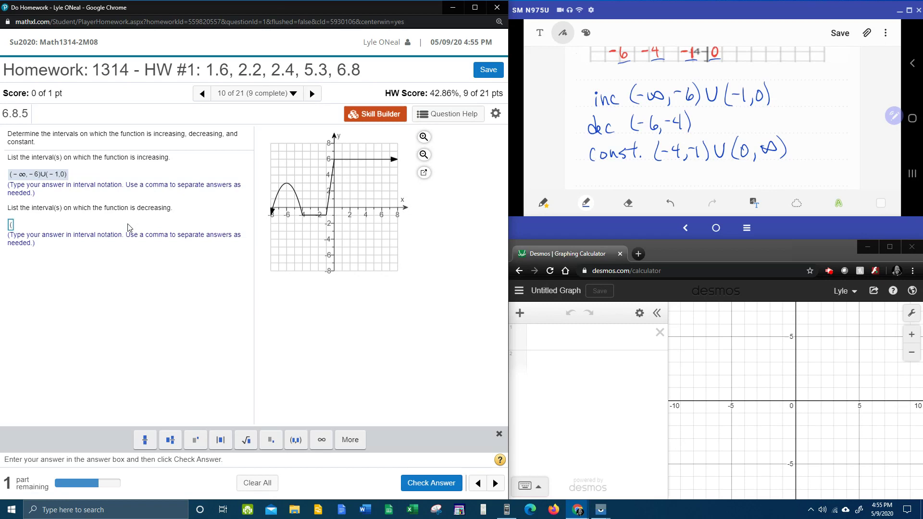
text( - 6, - 4))
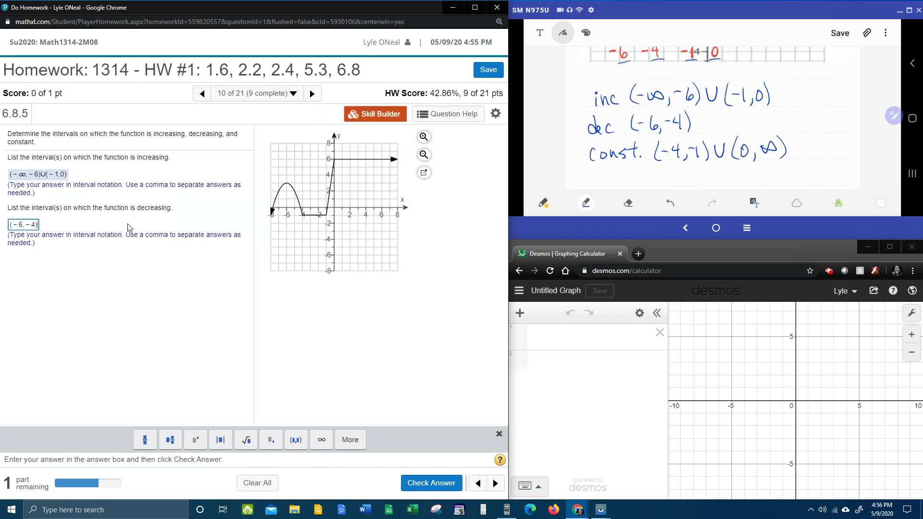
key(Return)
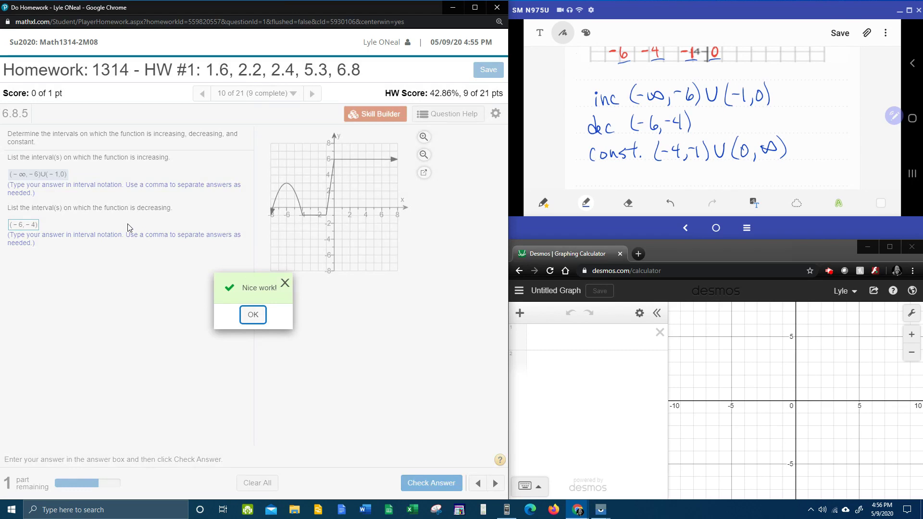
key(Return)
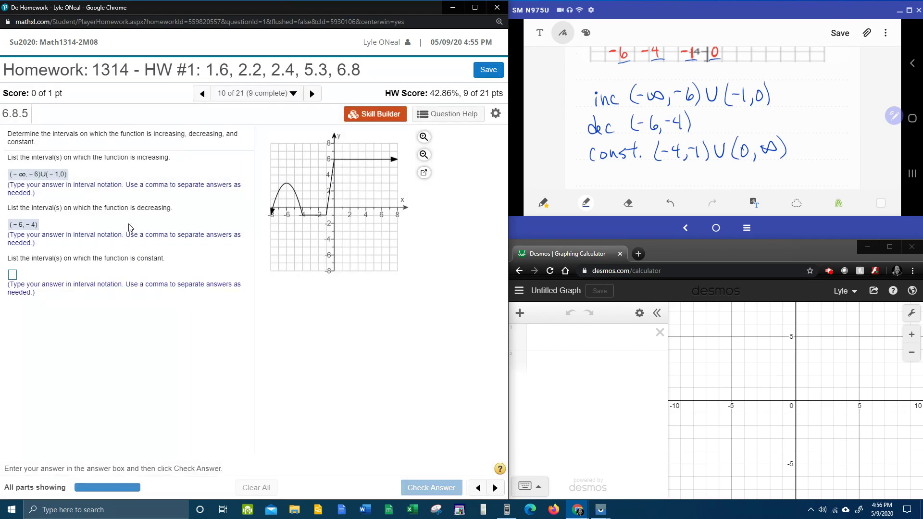
Enter (−4,−1)∪(0,∞) as the constant interval and submit it for checking.
click(13, 275)
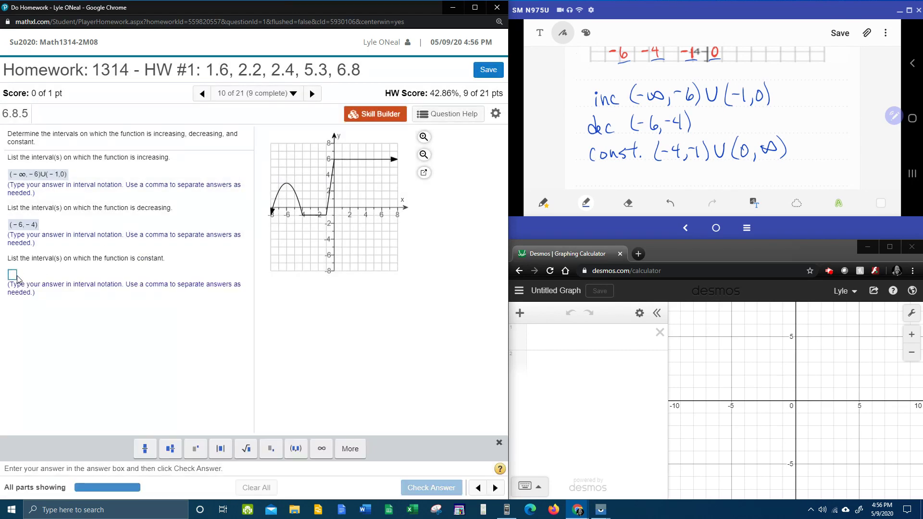
text(()
text(-4,)
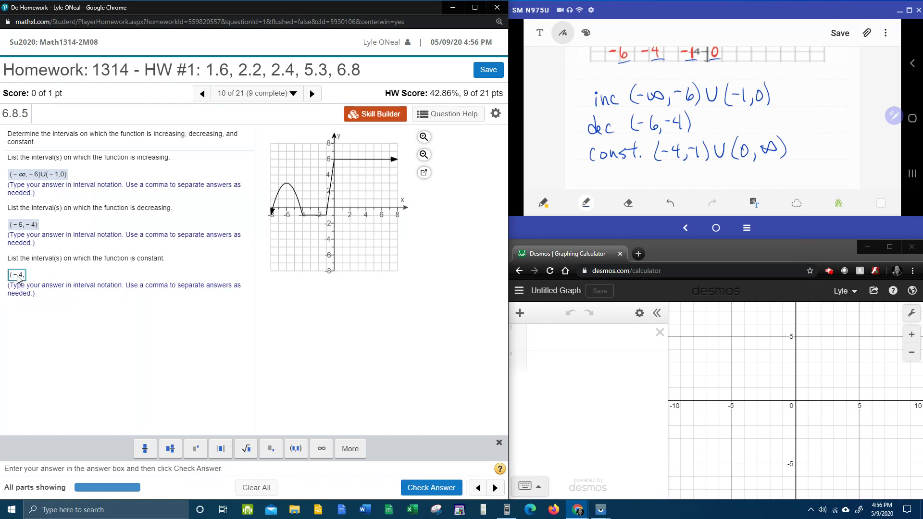
text(-1))
click(350, 448)
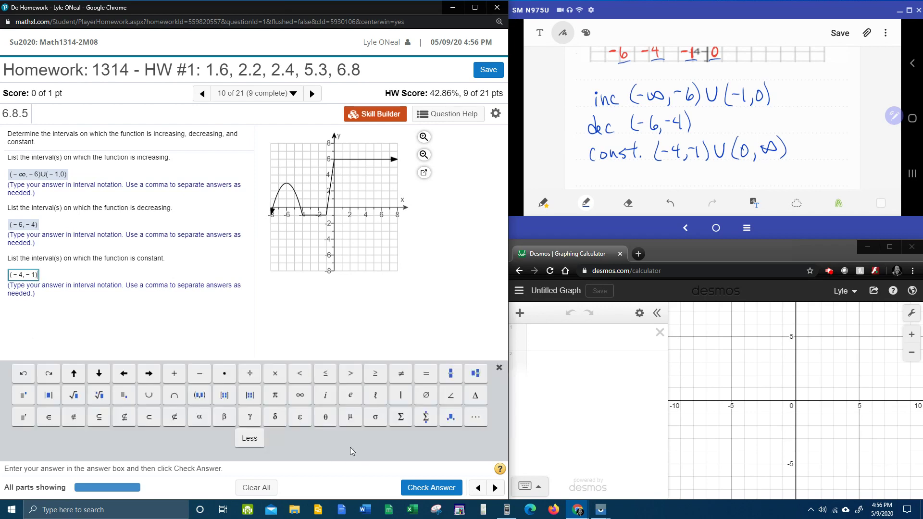
click(155, 397)
click(245, 439)
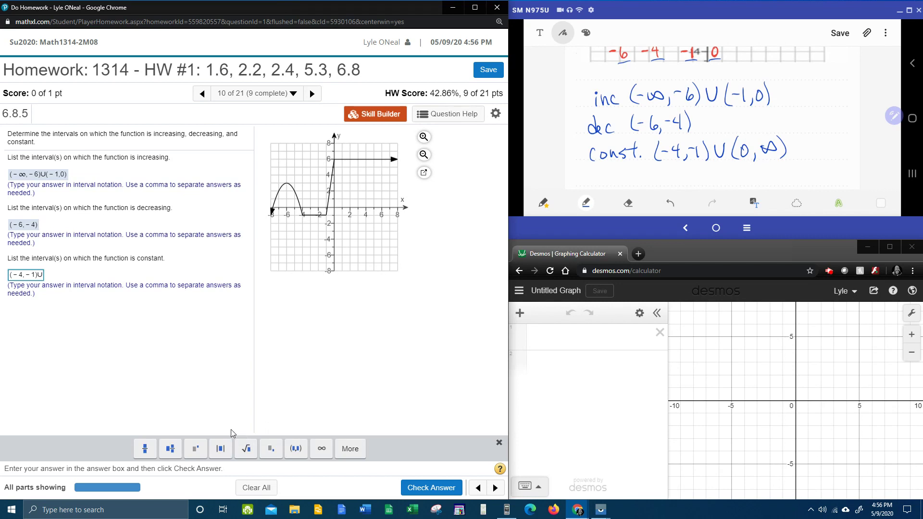
text((0,)
click(329, 453)
text())
key(Return)
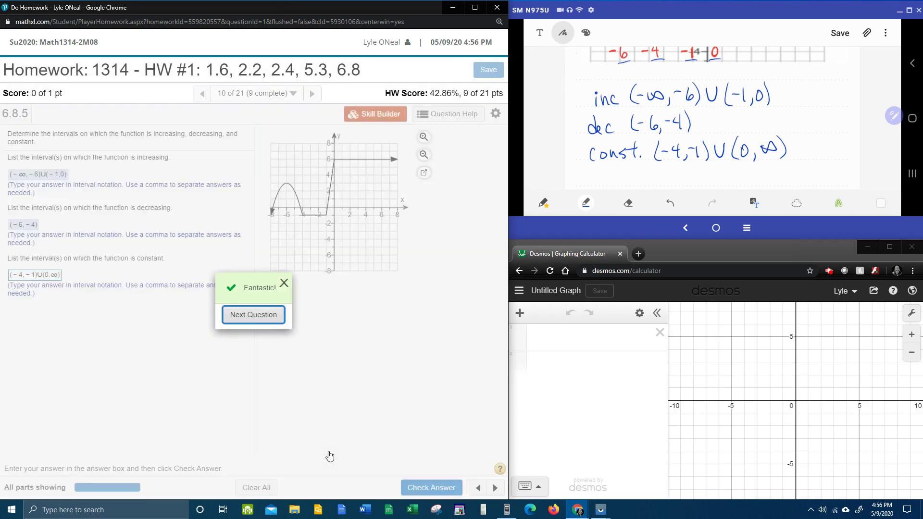